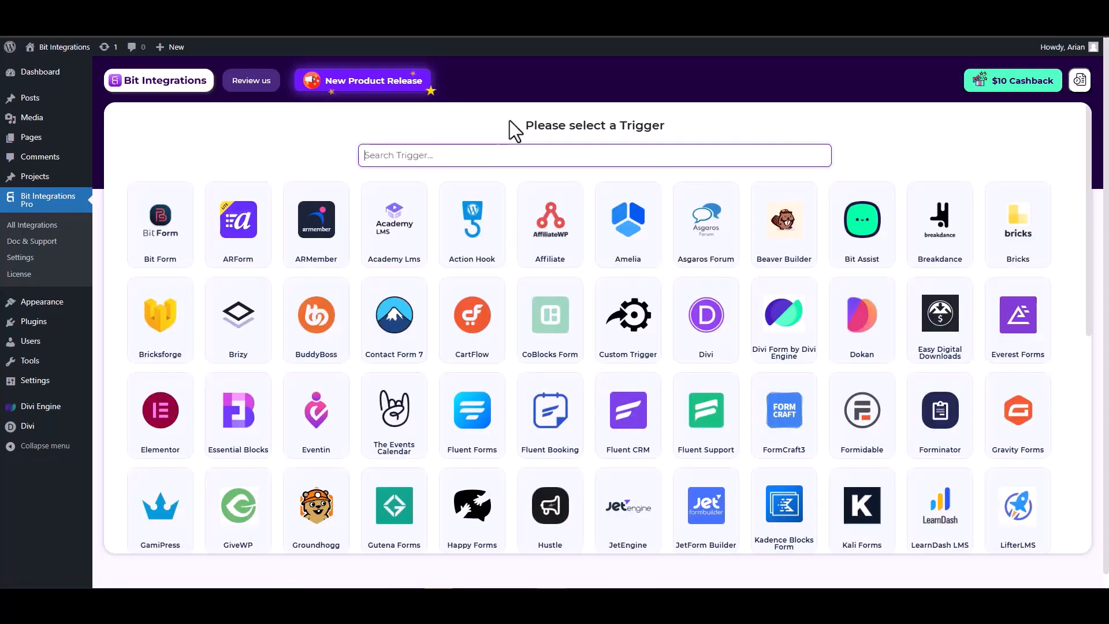
Set Divi Form by Divi Engine as the trigger and start fetching a test submission.
text(divi)
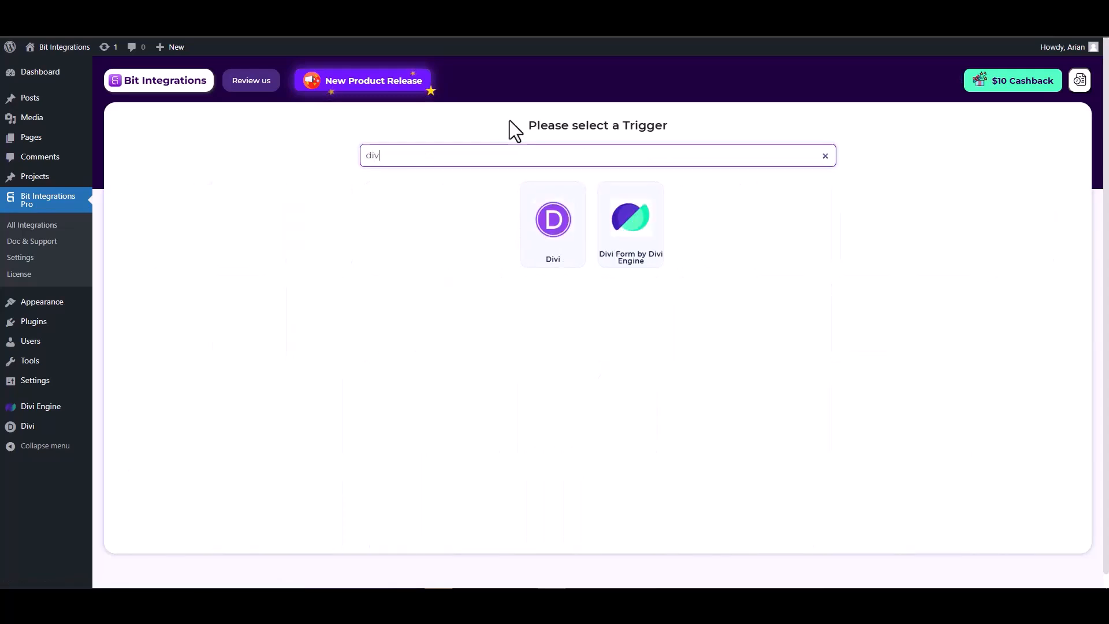
click(634, 240)
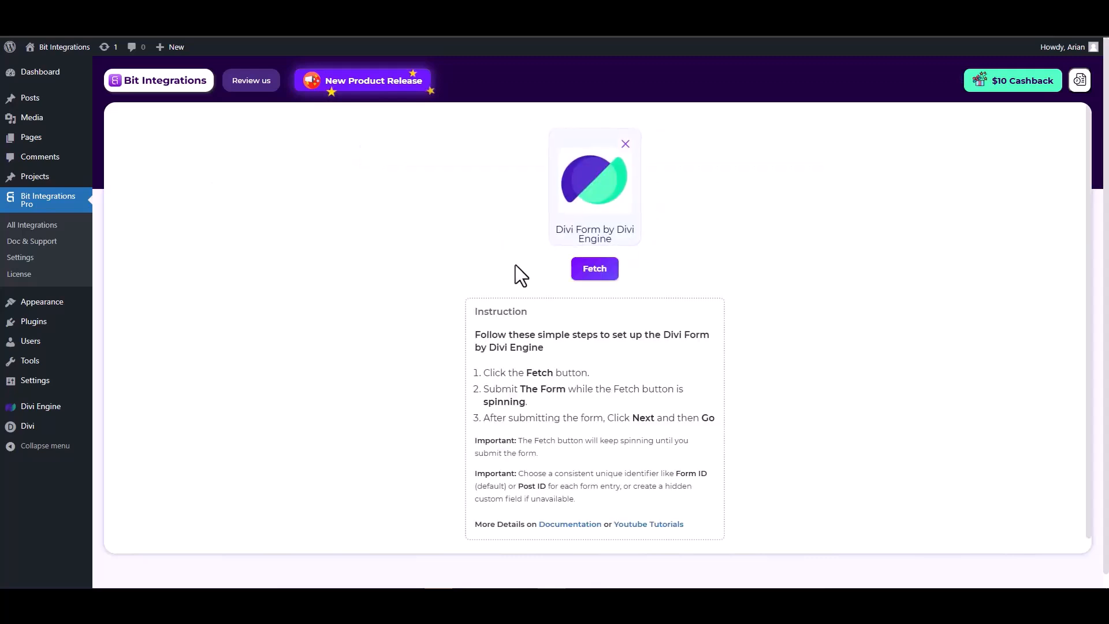
click(593, 274)
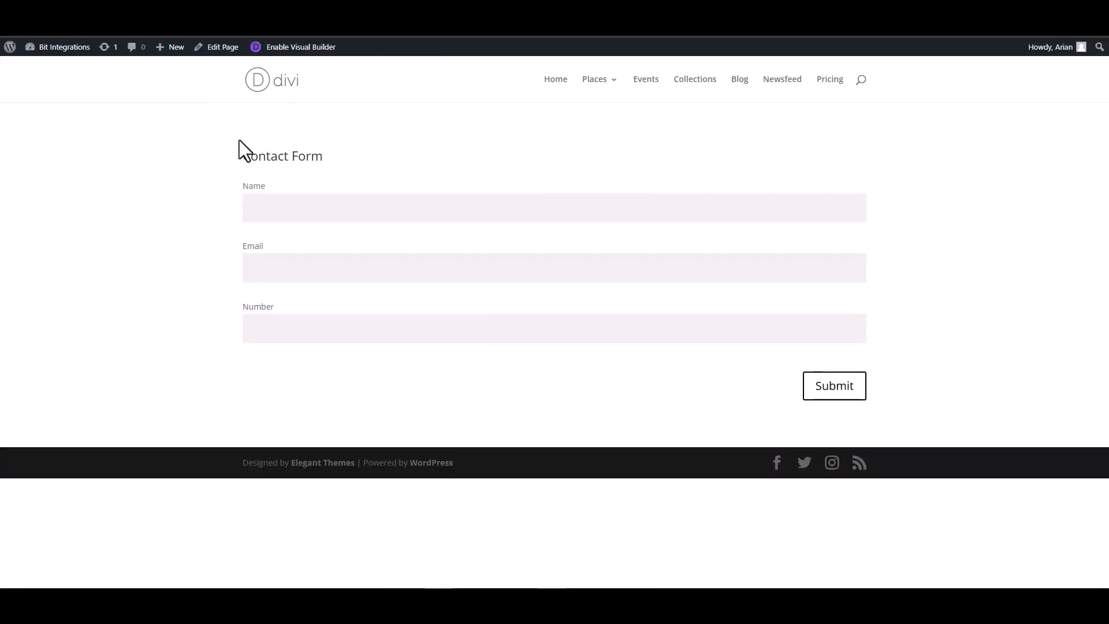
Submit a test Divi Contact Form entry with a name and e-mail, then return to Bit Integrations.
click(312, 210)
click(834, 268)
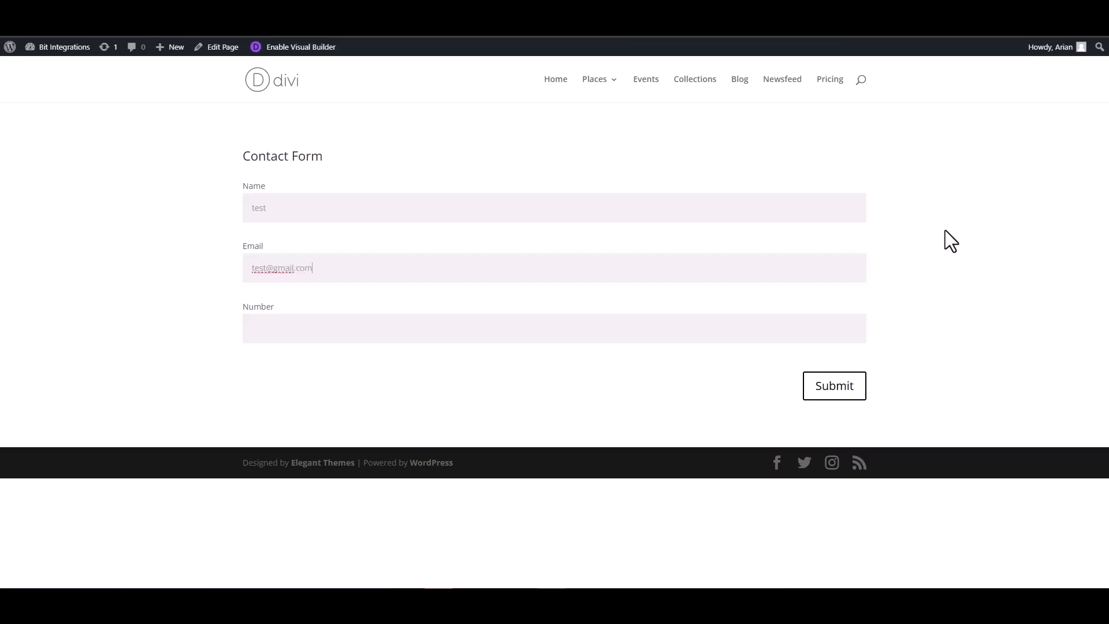
click(809, 325)
click(832, 391)
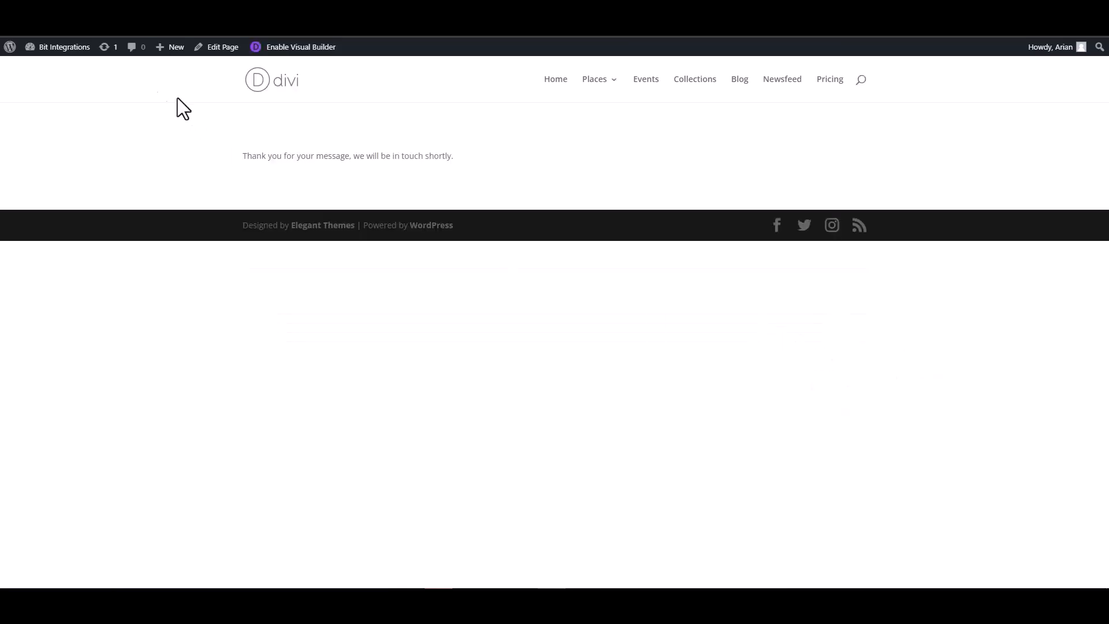
click(58, 26)
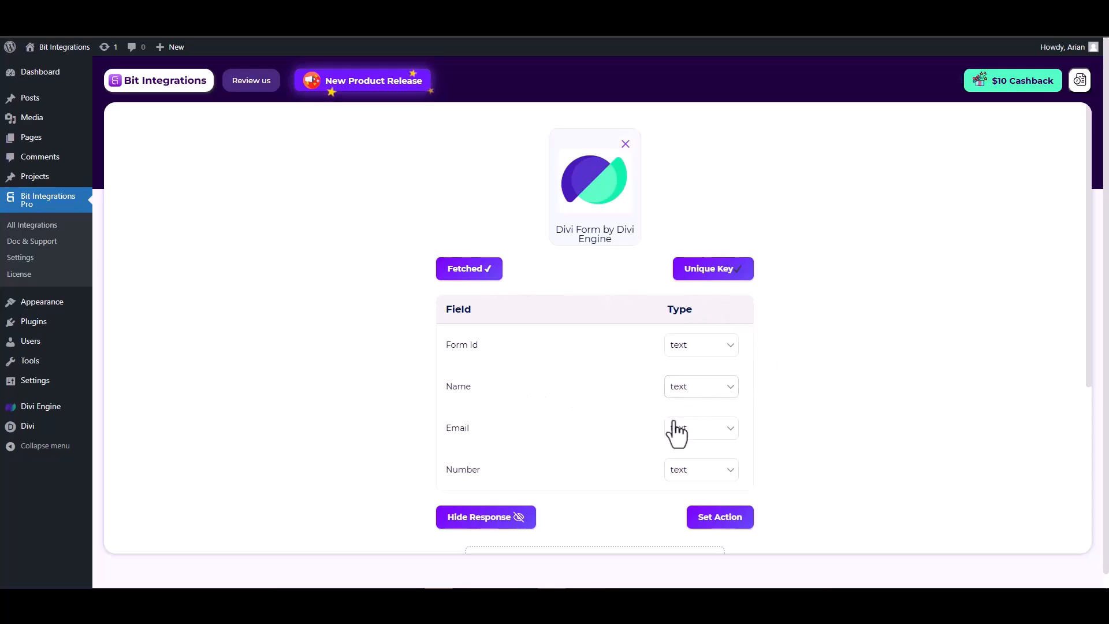
Set the Email field's type to 'email' and the Number field's type to 'number', then continue to Set Action.
scroll(682, 413, down, 1)
click(696, 375)
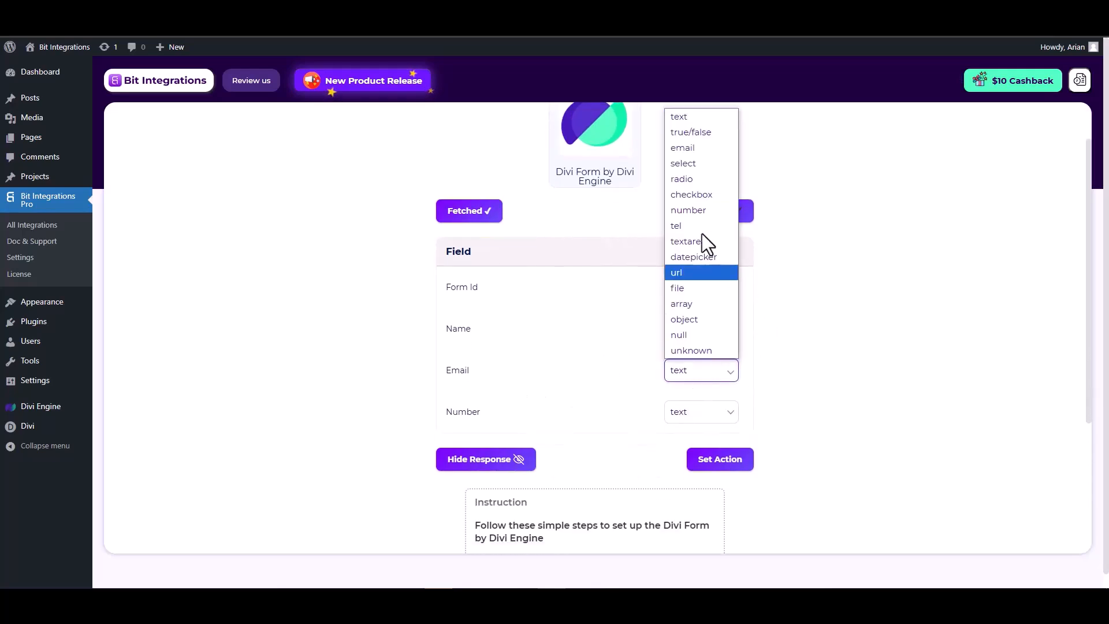
click(687, 149)
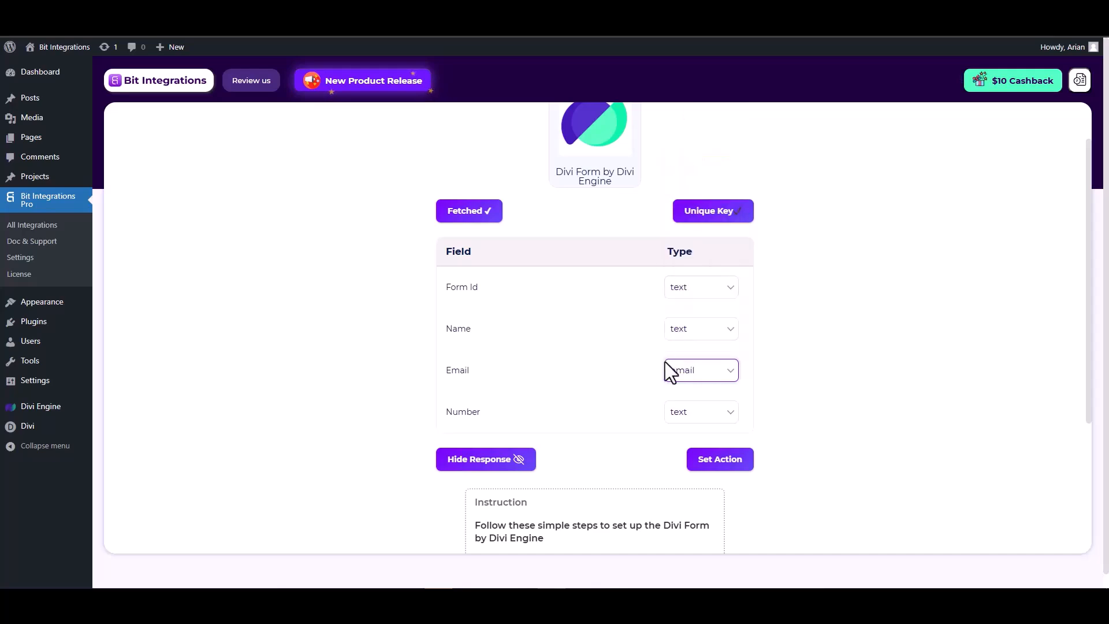
click(689, 413)
click(693, 253)
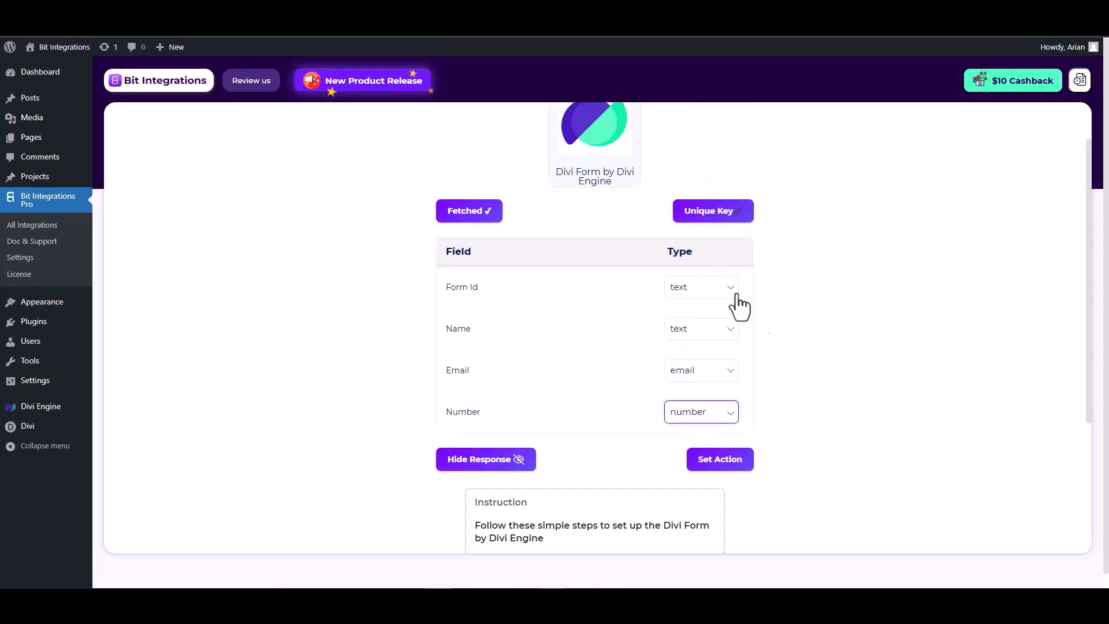
click(720, 461)
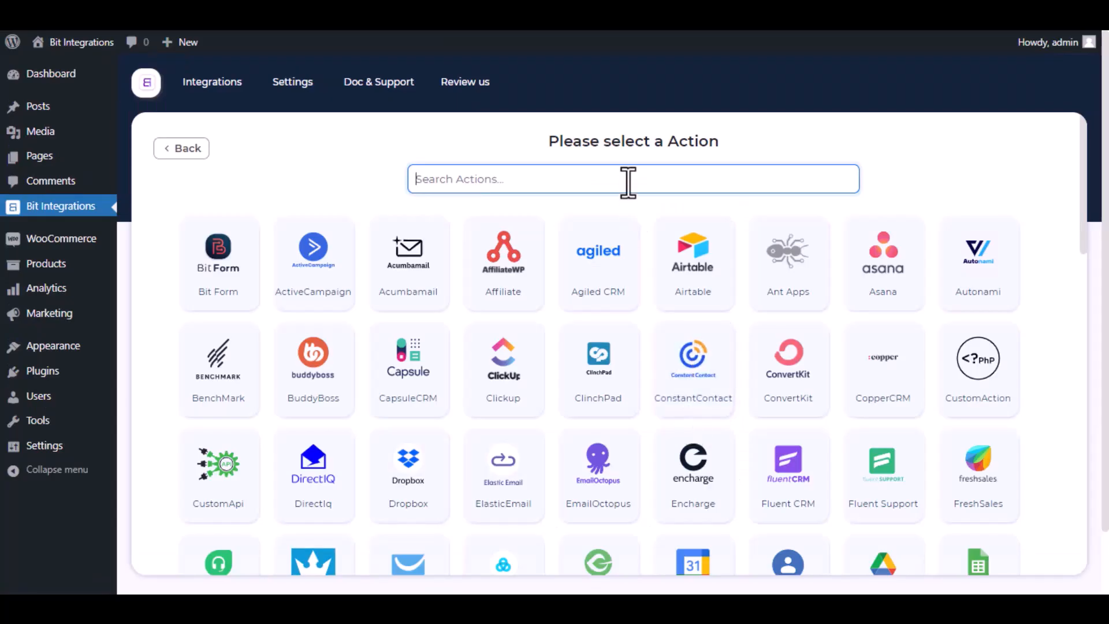
Choose GetResponse as the action and open the GetResponse API Token page.
text(getrespo)
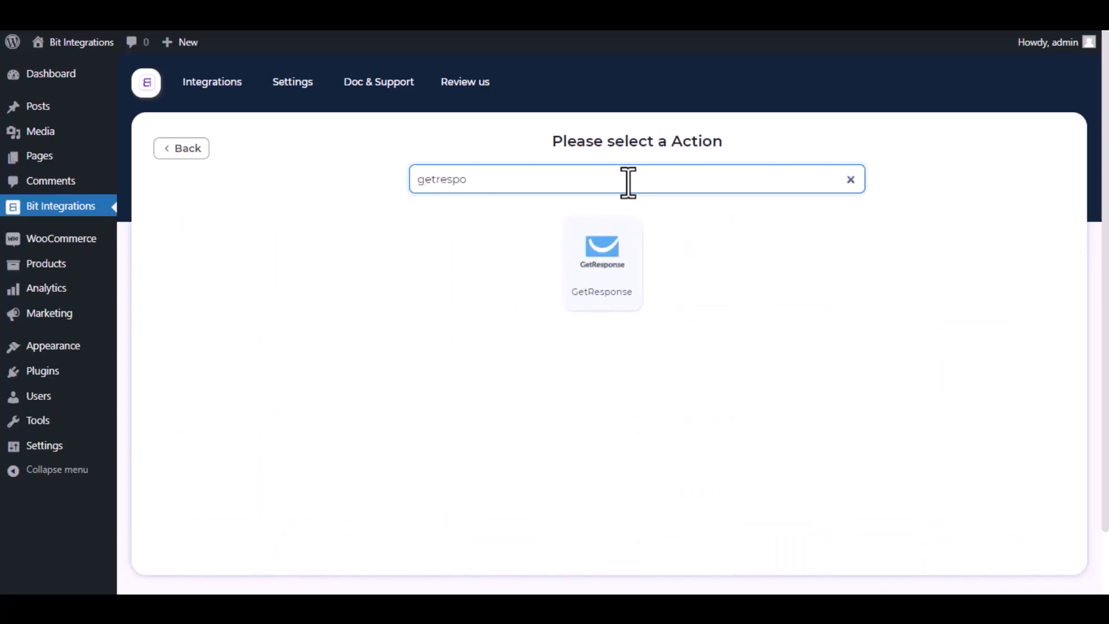
click(617, 275)
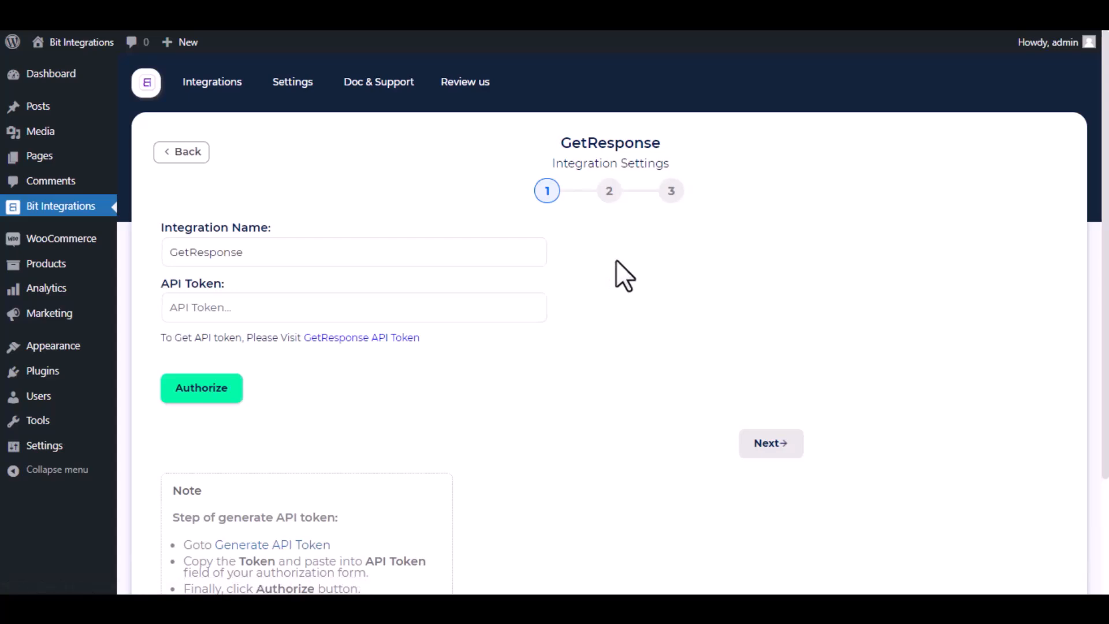
drag(508, 255, 153, 251)
click(134, 252)
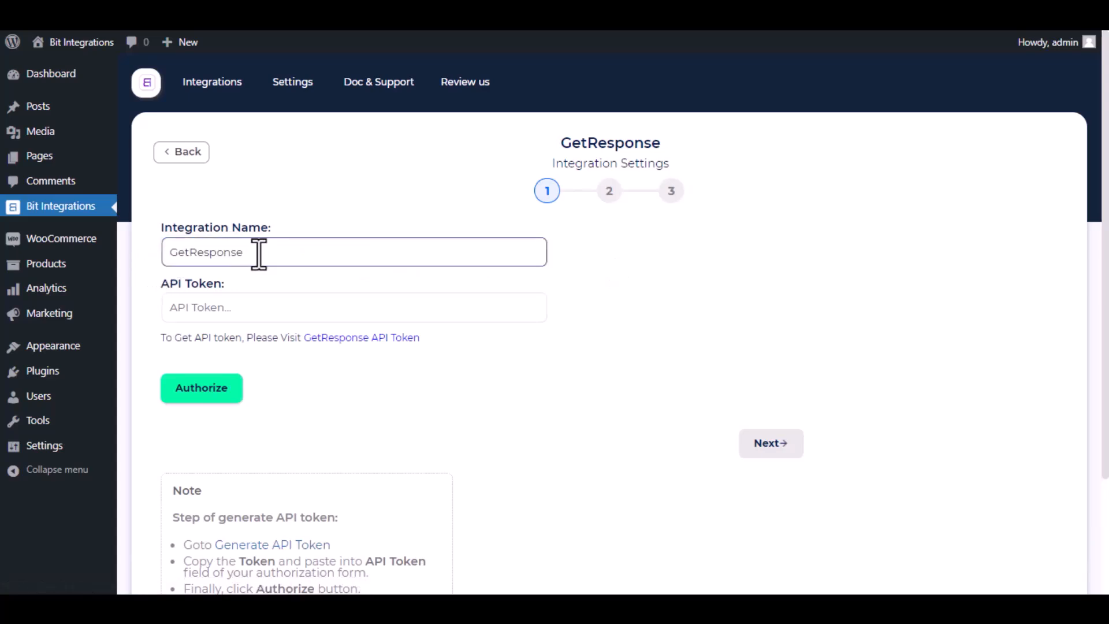
drag(167, 338, 292, 351)
click(311, 358)
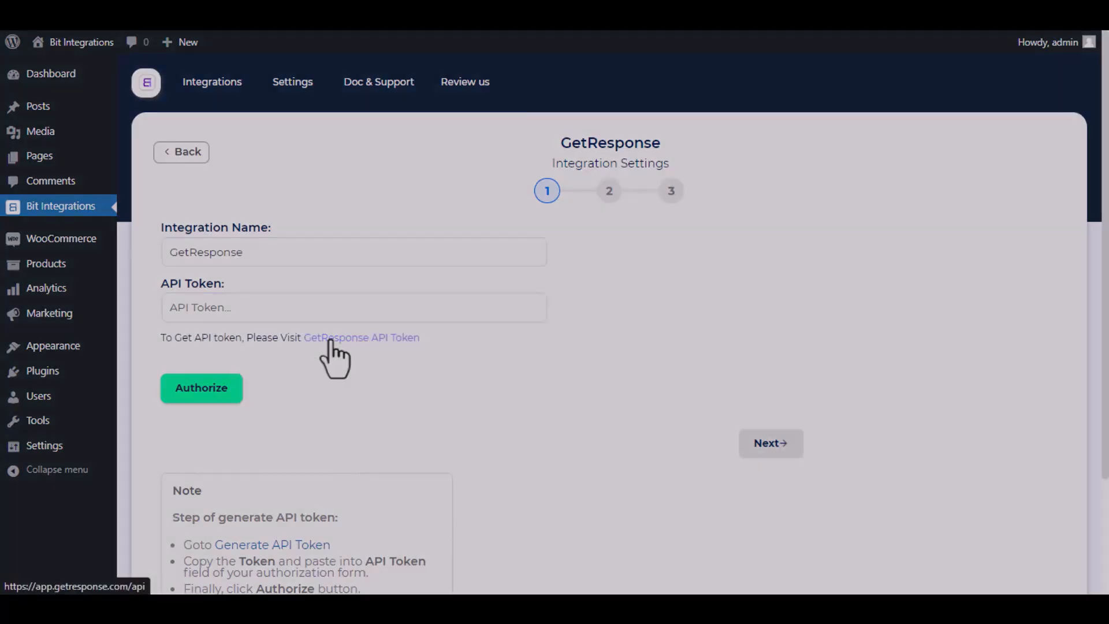
click(327, 339)
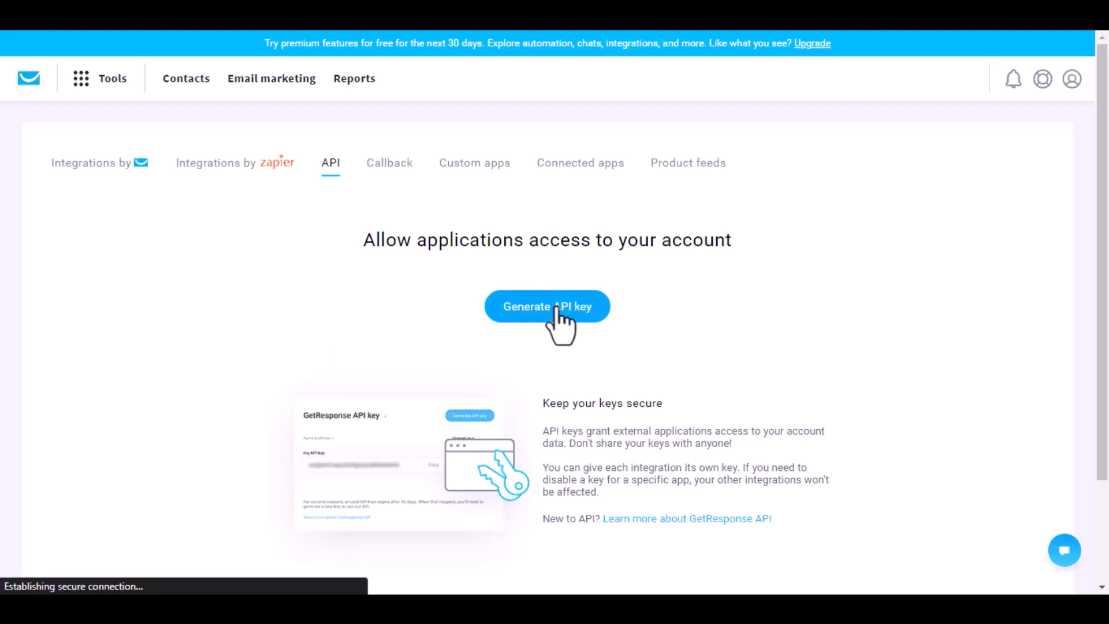
Generate a GetResponse API key named 'Bit Integrations' and copy it.
click(557, 309)
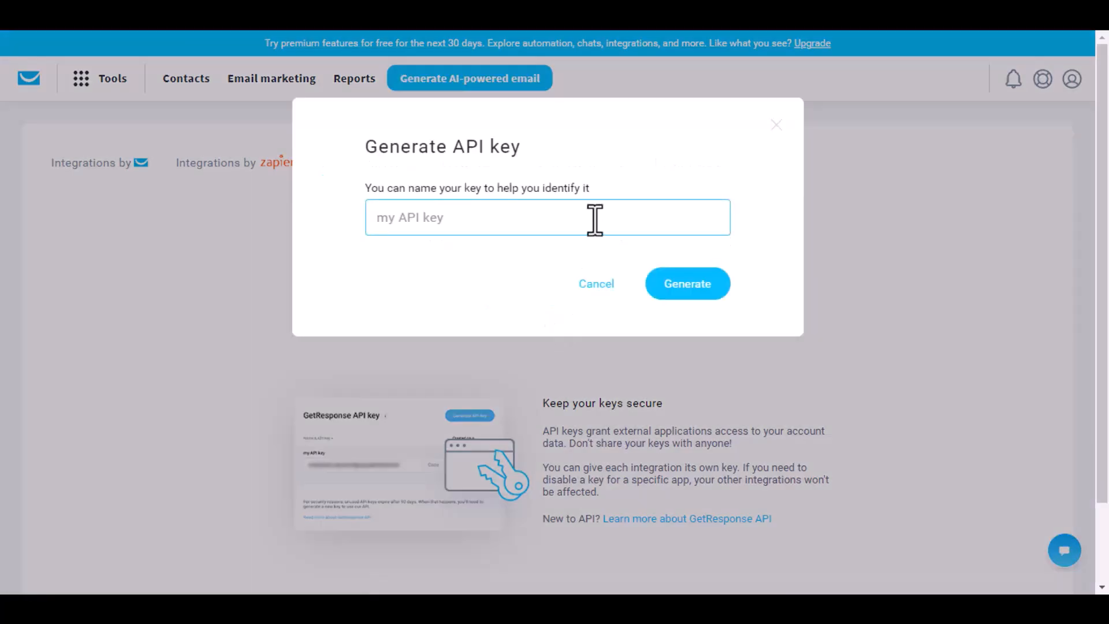
text(Bit Integrations)
click(663, 296)
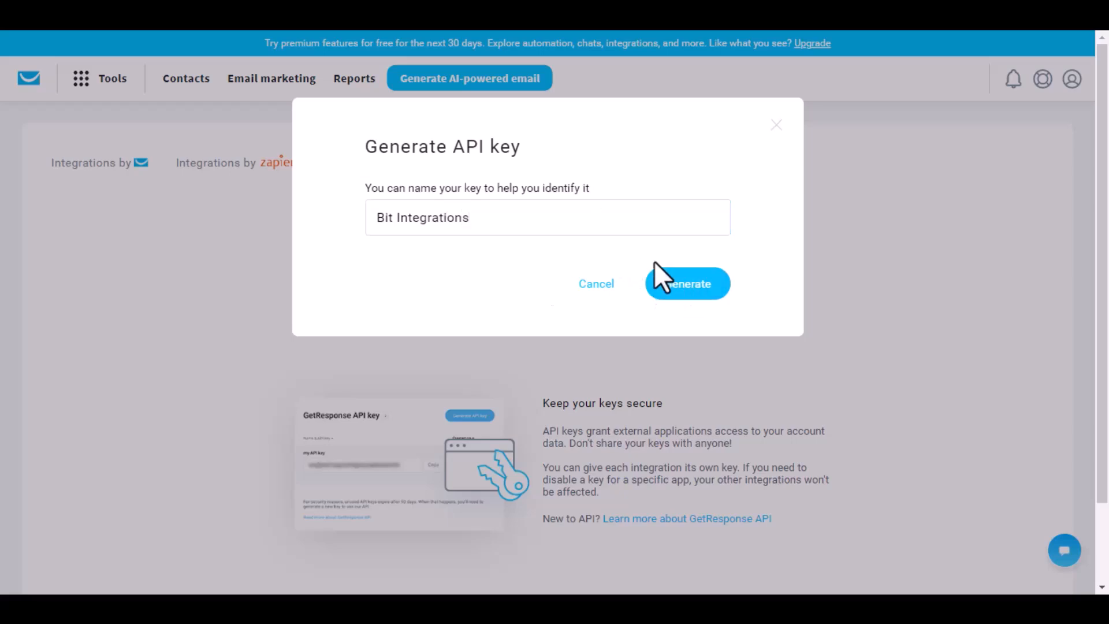
click(706, 292)
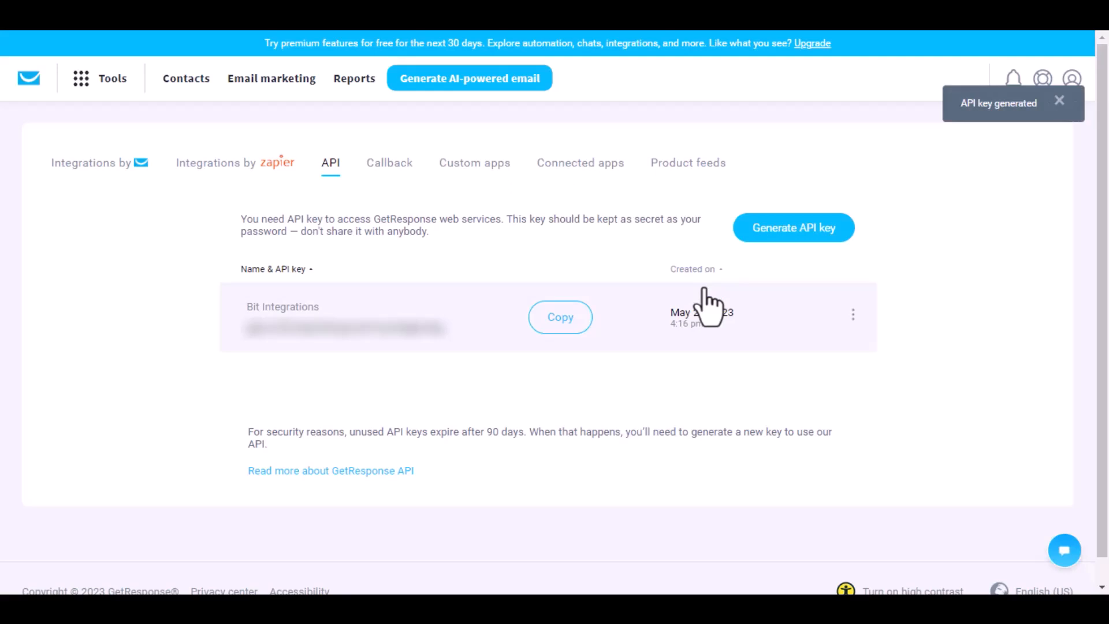
click(558, 319)
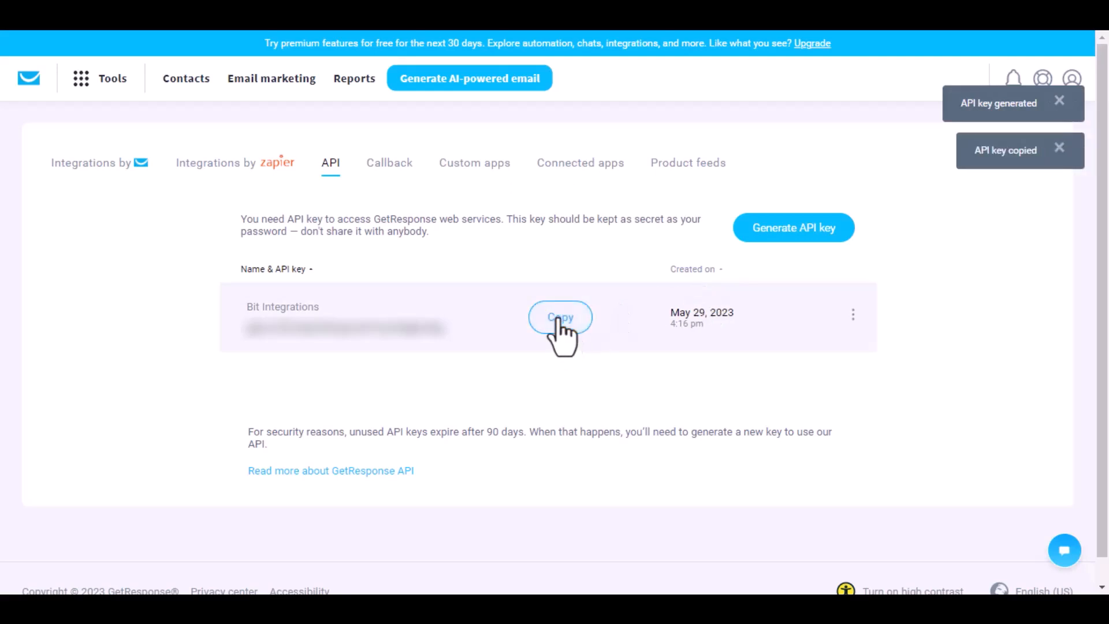
Paste the API key into the API Token field, authorize GetResponse, and go to the next step.
click(294, 28)
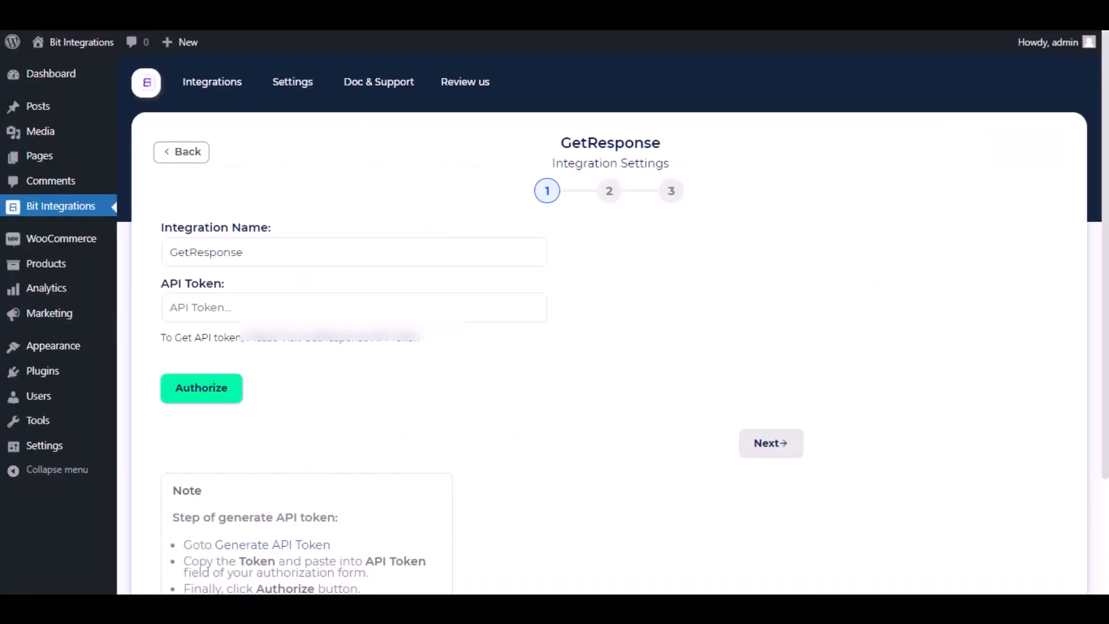
click(300, 308)
key(ctrl+v)
click(218, 398)
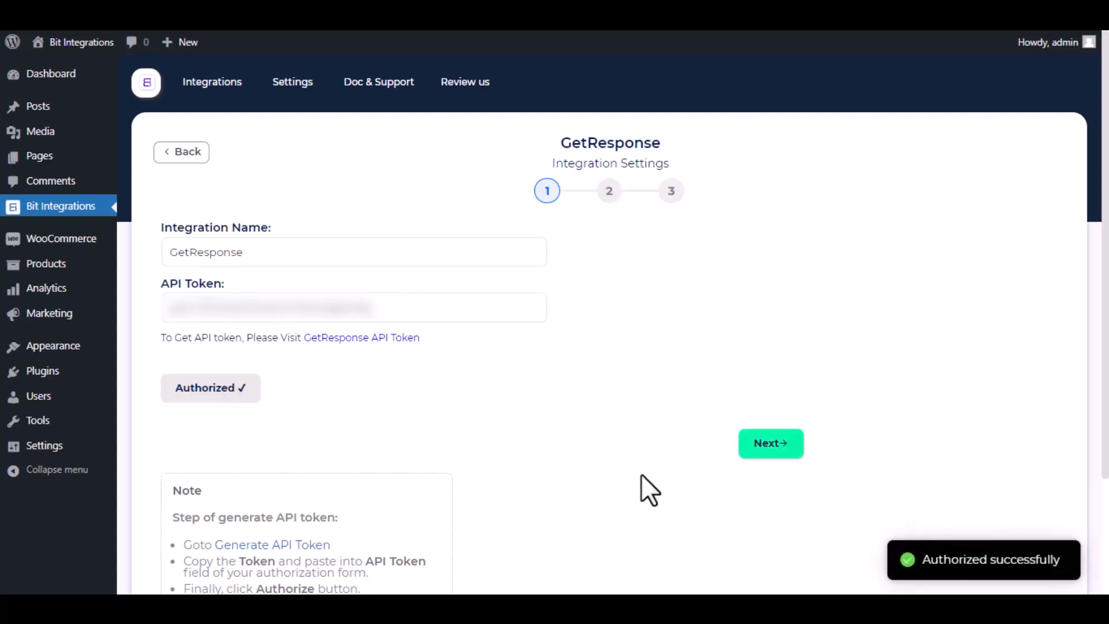
click(782, 446)
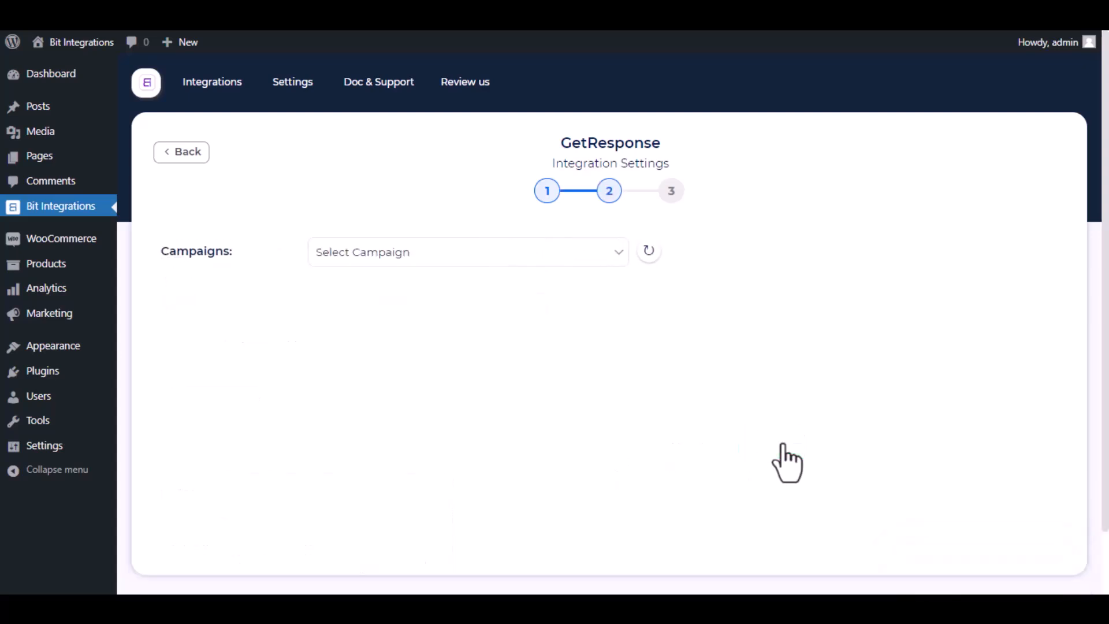
Select the Bit Integrations campaign and map Email to Email and Display Name to Name.
click(490, 262)
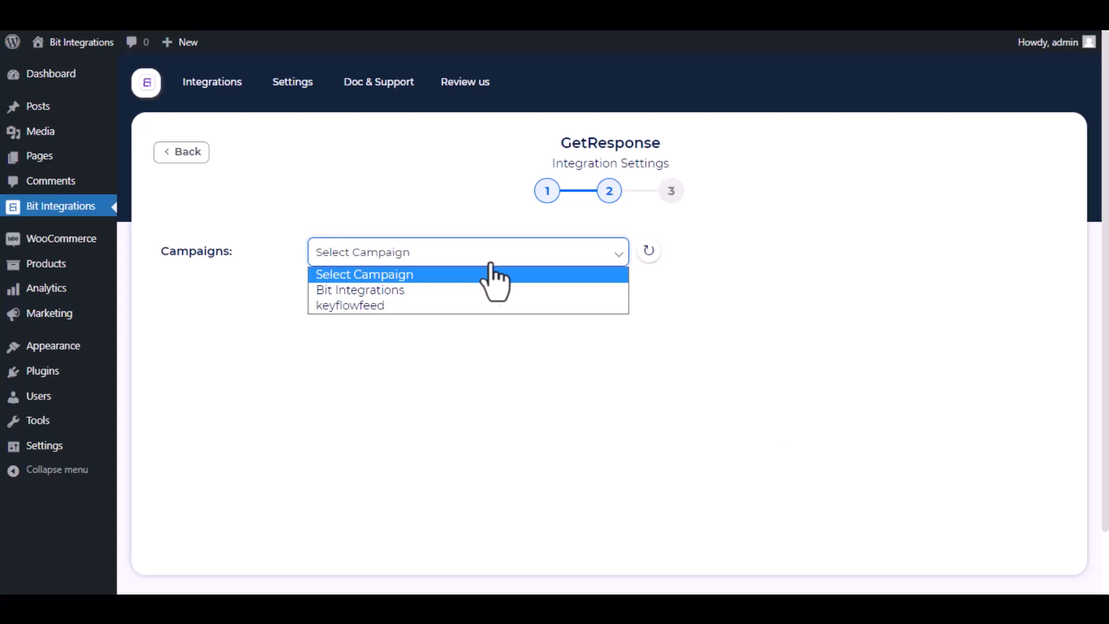
click(465, 285)
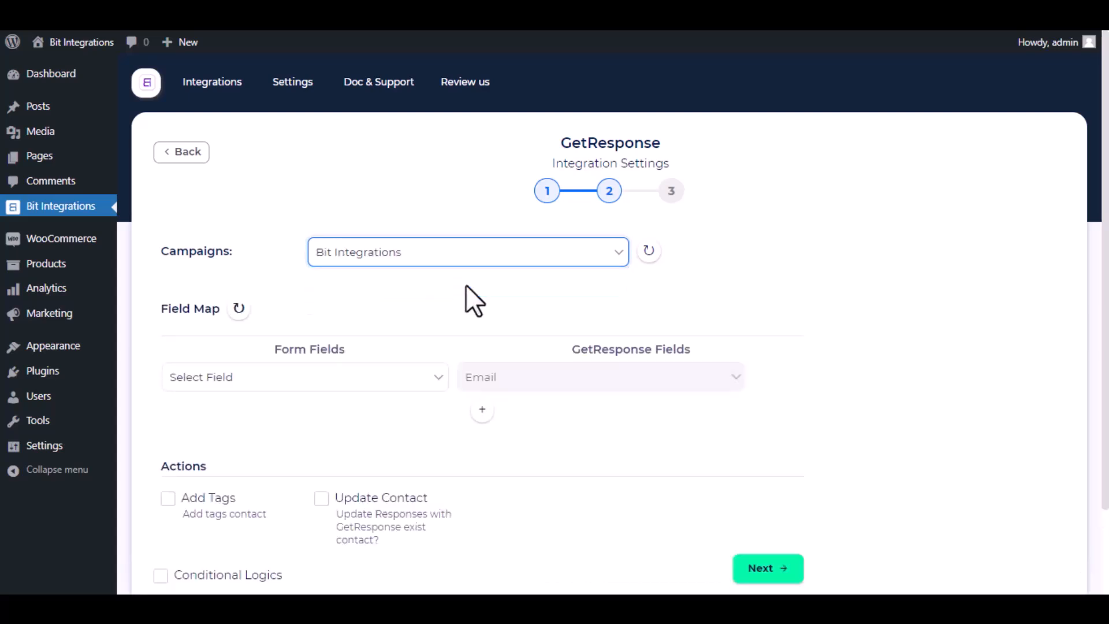
click(410, 386)
click(326, 445)
click(482, 409)
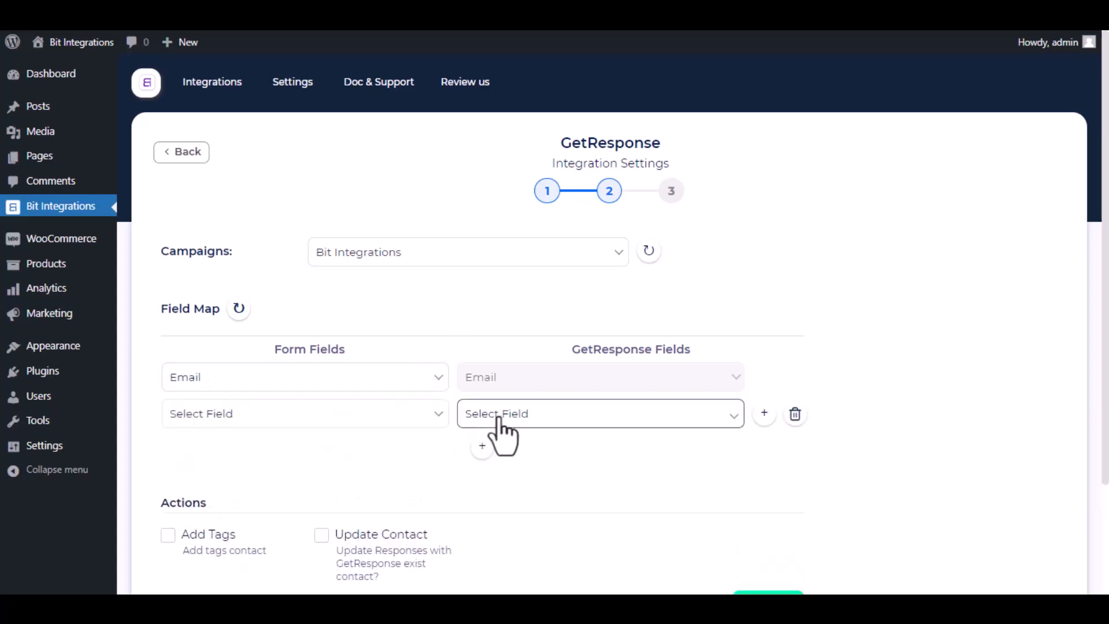
click(500, 425)
click(513, 126)
click(346, 415)
click(324, 251)
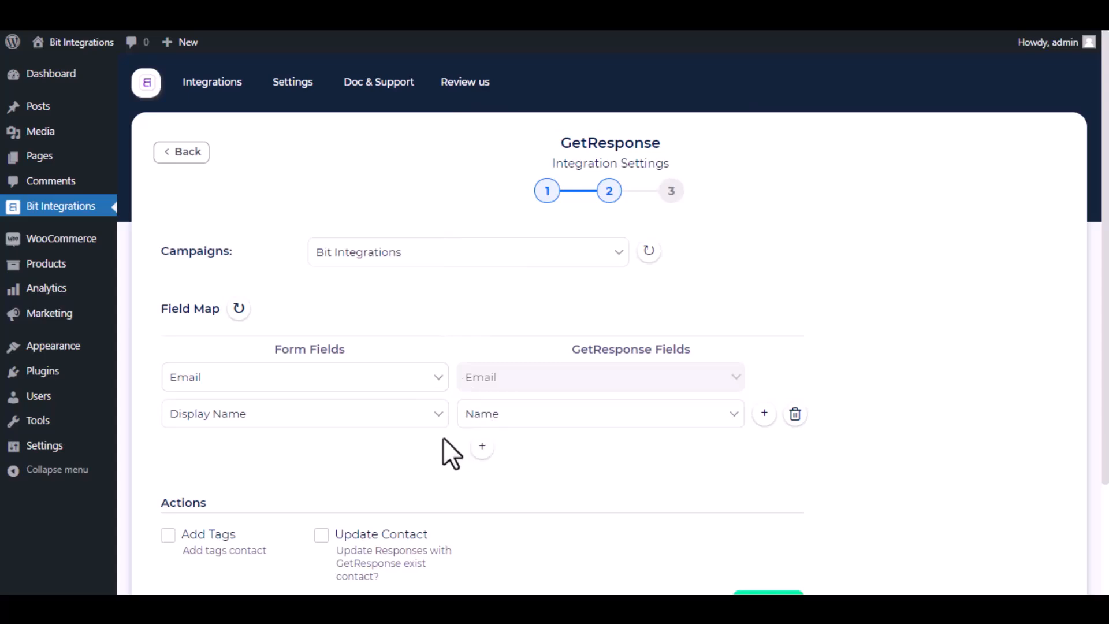
Leave conditional logic off and finish and save the GetResponse integration.
scroll(442, 438, down, 3)
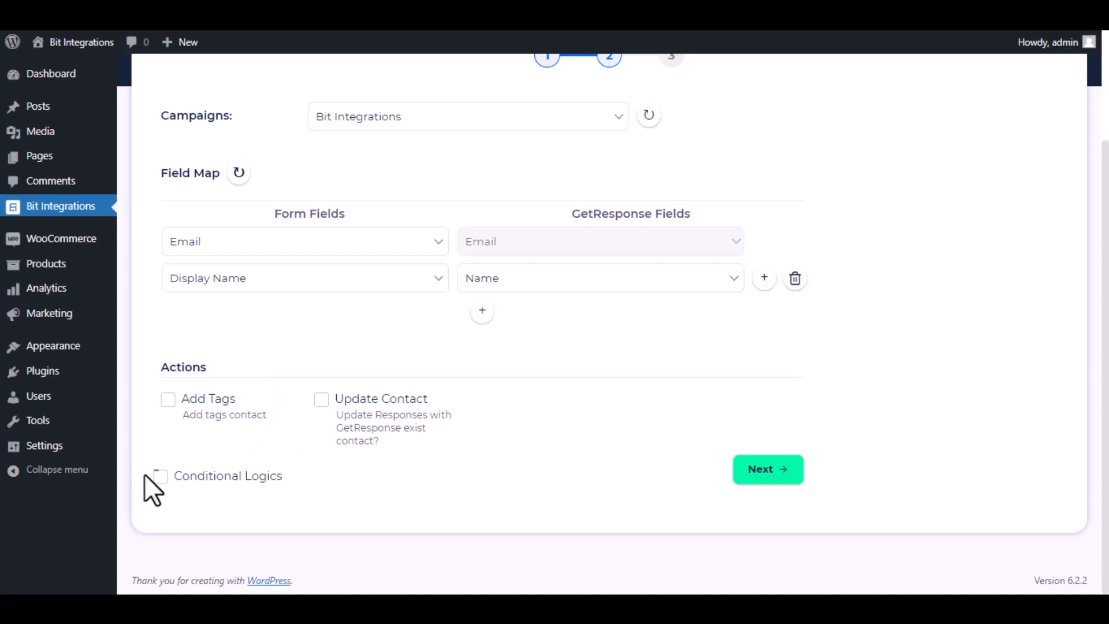
click(177, 485)
scroll(289, 509, down, 3)
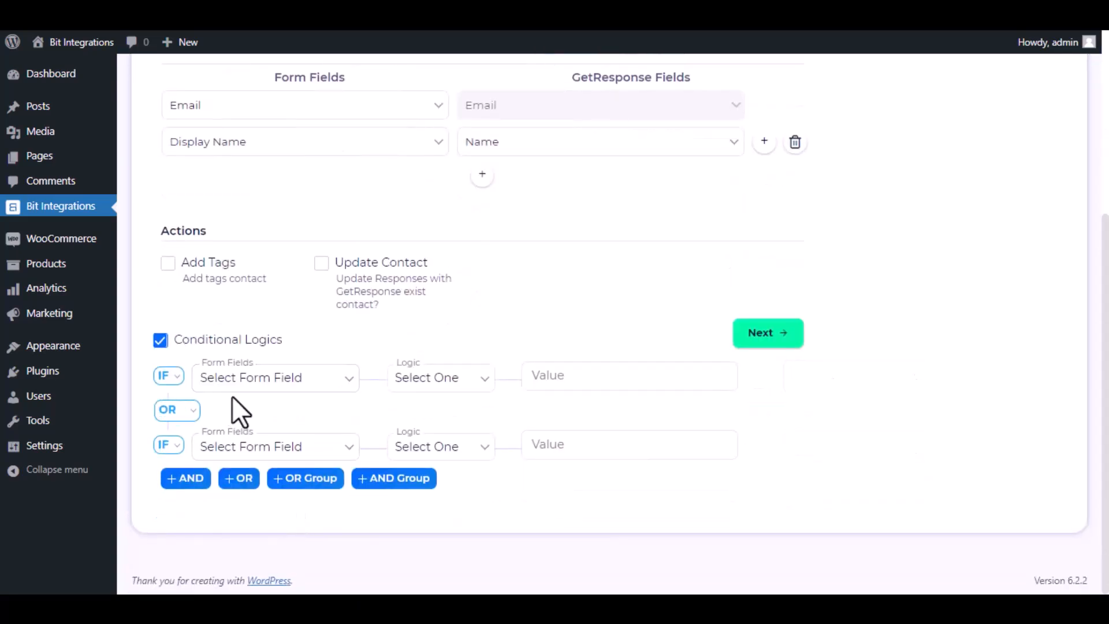
click(161, 341)
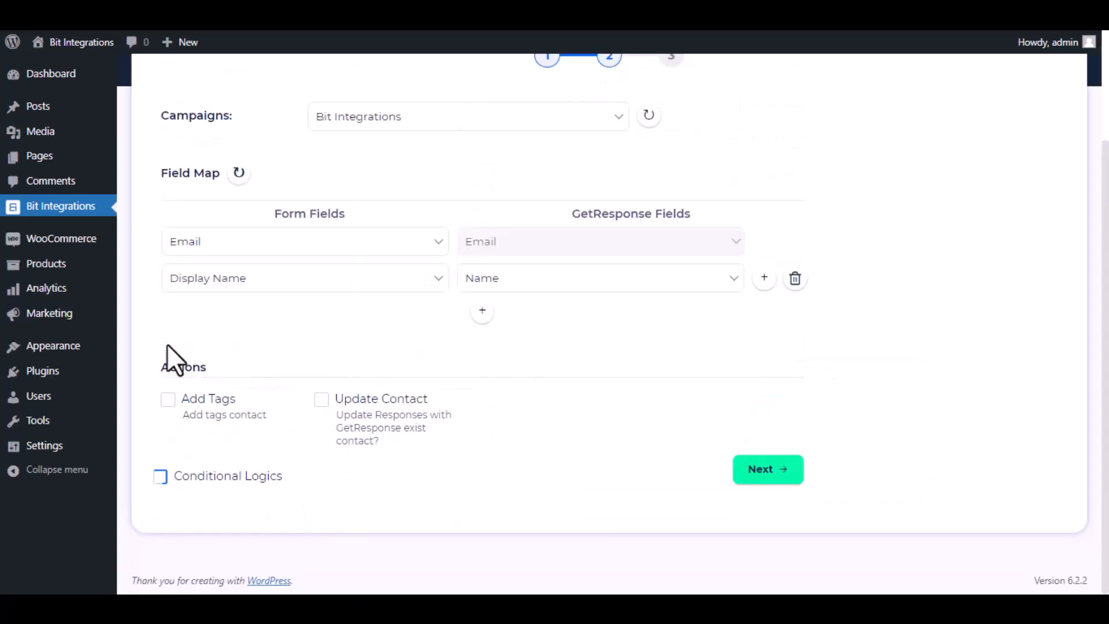
click(761, 470)
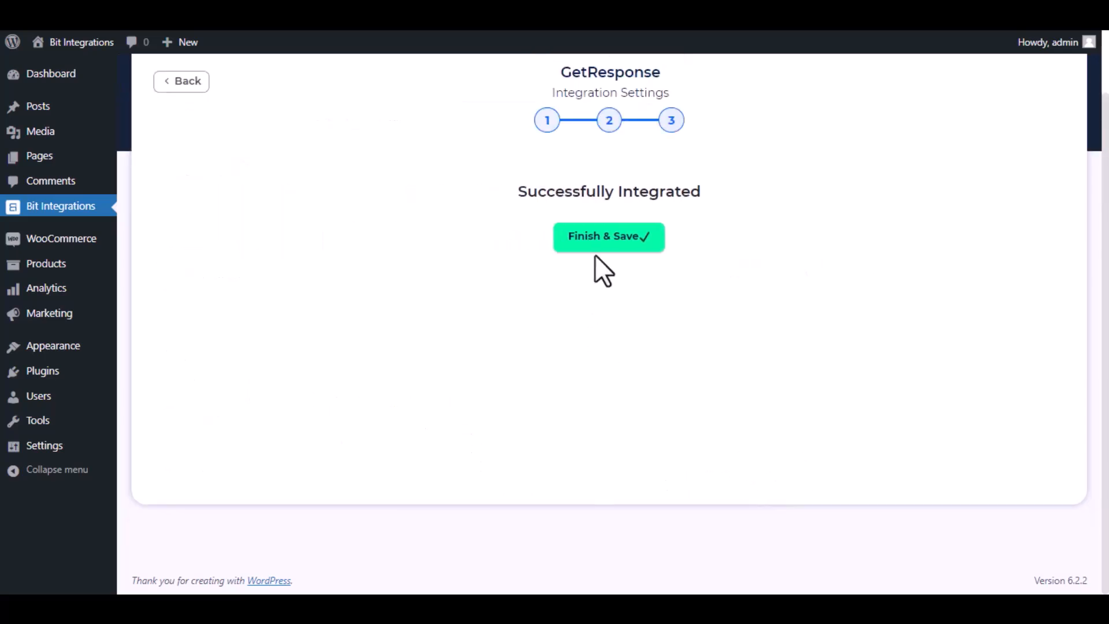
click(604, 237)
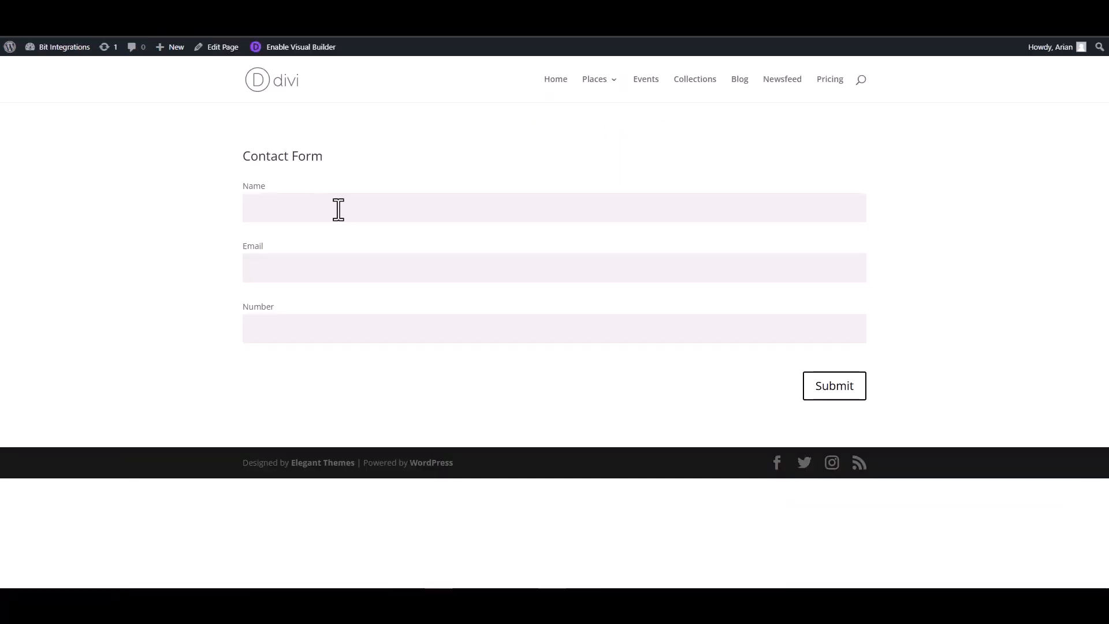
click(347, 208)
Submit another Divi Contact Form entry with a name, e-mail and number.
text(Bit Integrations)
click(815, 262)
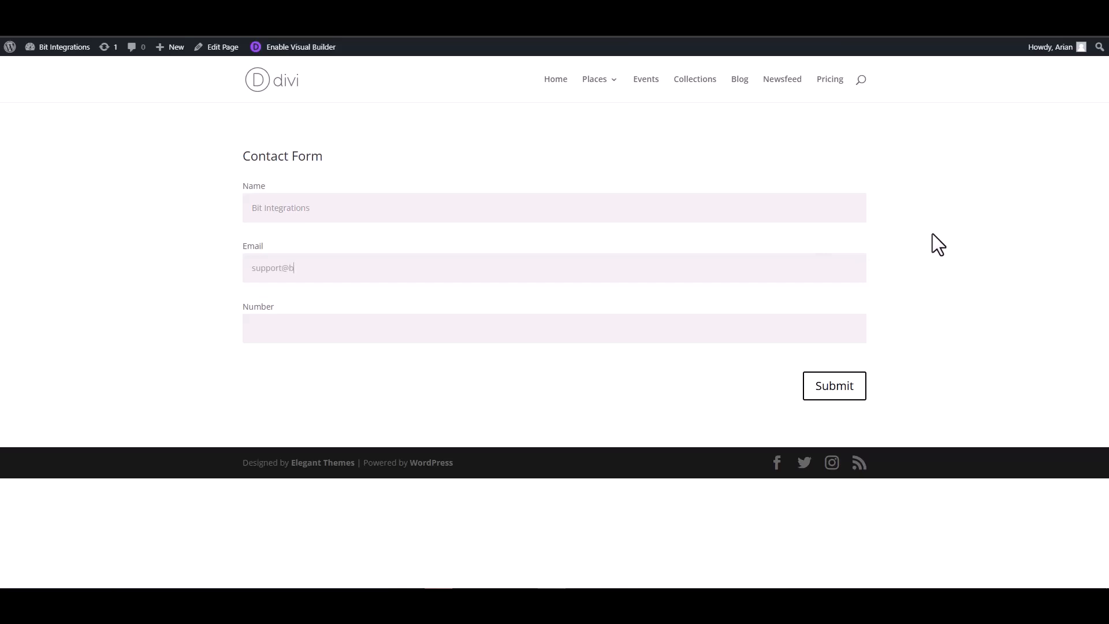
click(797, 329)
click(832, 385)
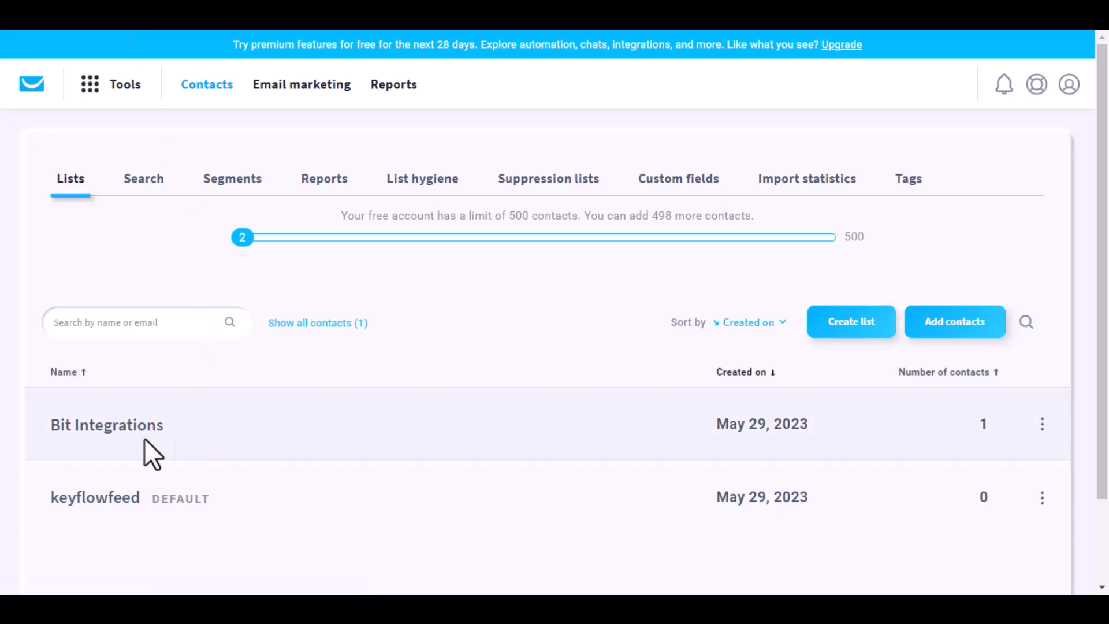
Open the GetResponse Bit Integrations list to confirm it shows 1 contact.
click(141, 426)
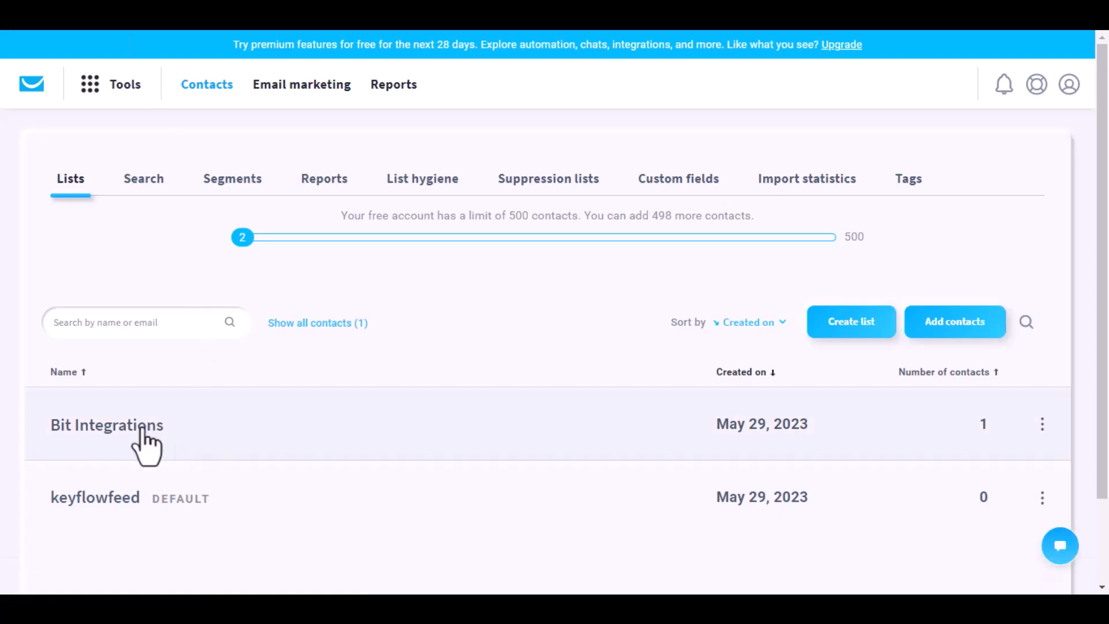